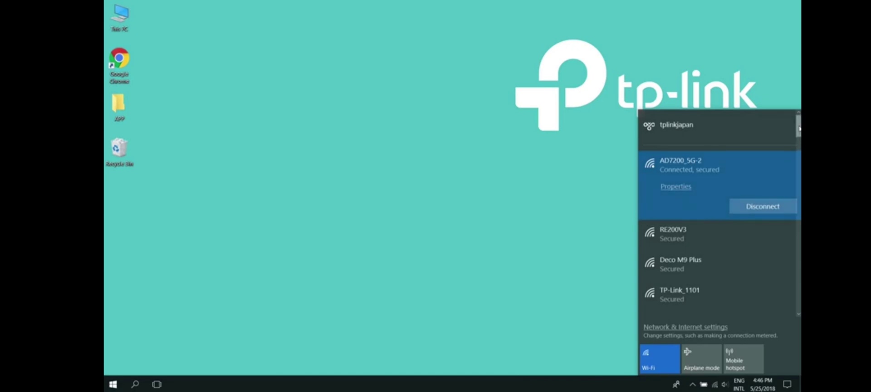
# - Connect to the TP-Link_FDC3 Wi-Fi network and enter its security key from the label
pyautogui.moveTo(799, 128); pyautogui.dragTo(798, 163)
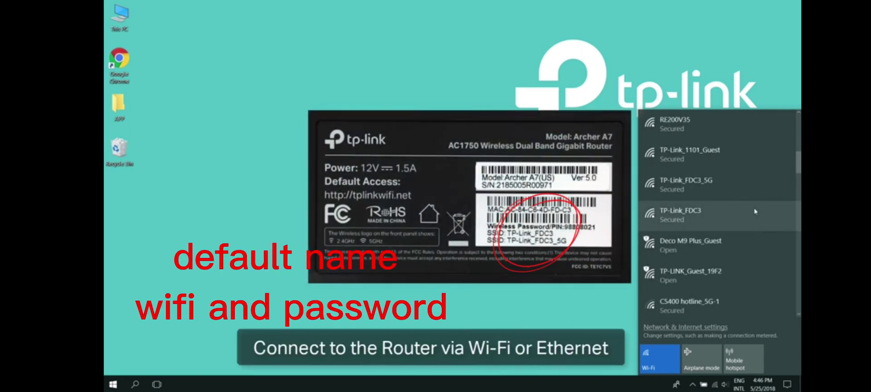
pyautogui.click(752, 213)
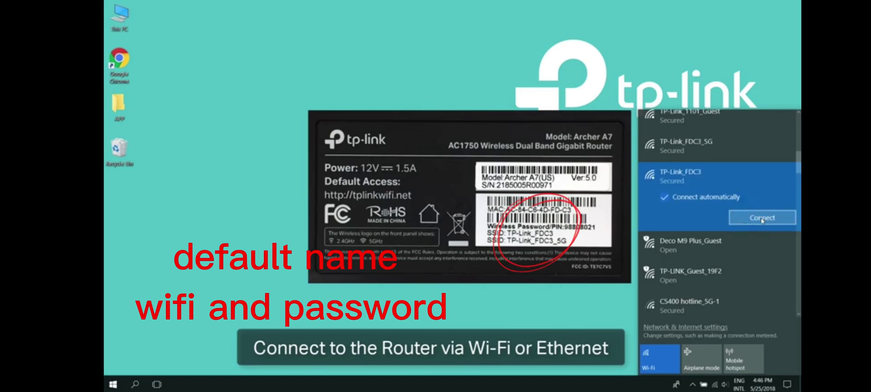
pyautogui.click(762, 219)
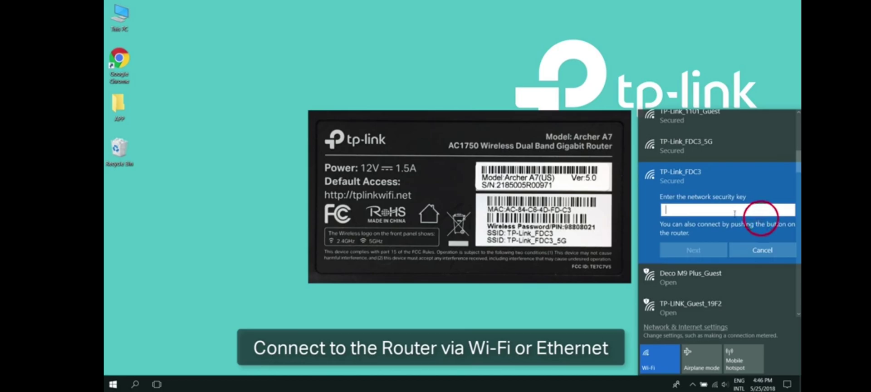
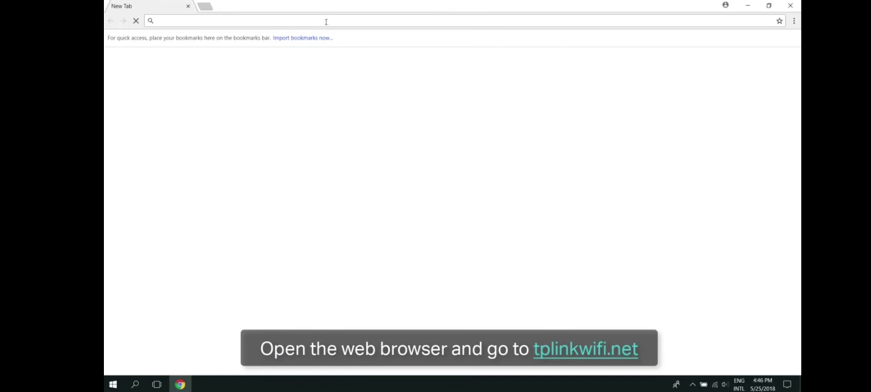
# - Load tplinkwifi.net in Chrome to reach the Archer A7 login page
pyautogui.click(326, 22)
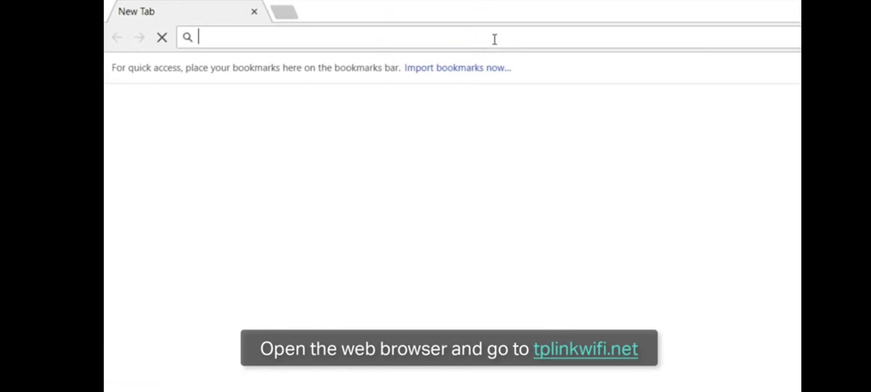
pyautogui.write('tp')
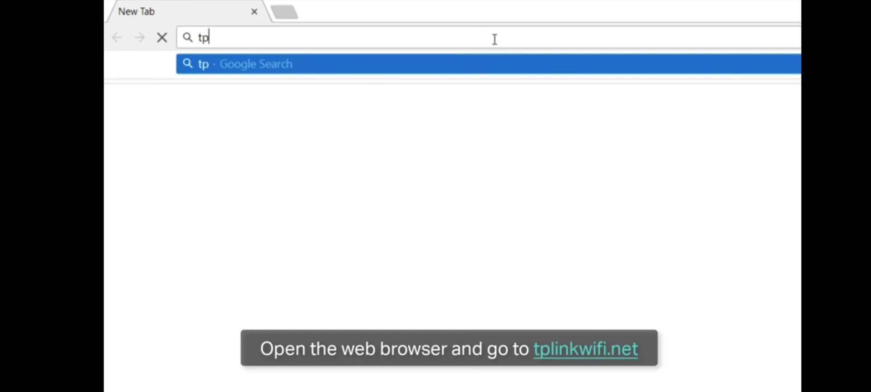
pyautogui.write('link')
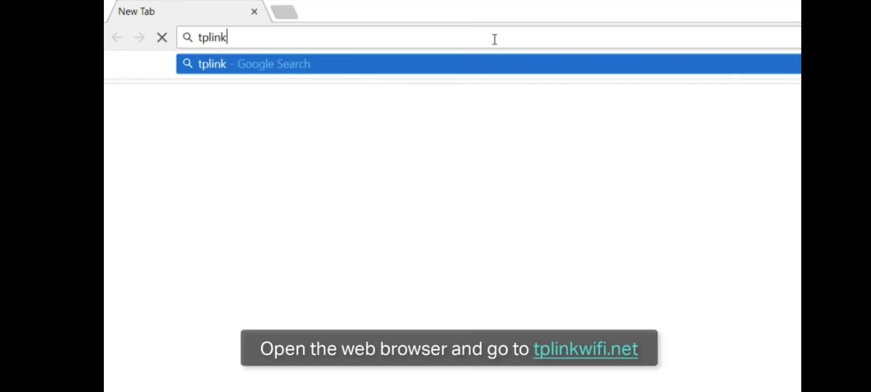
pyautogui.write('wifi.')
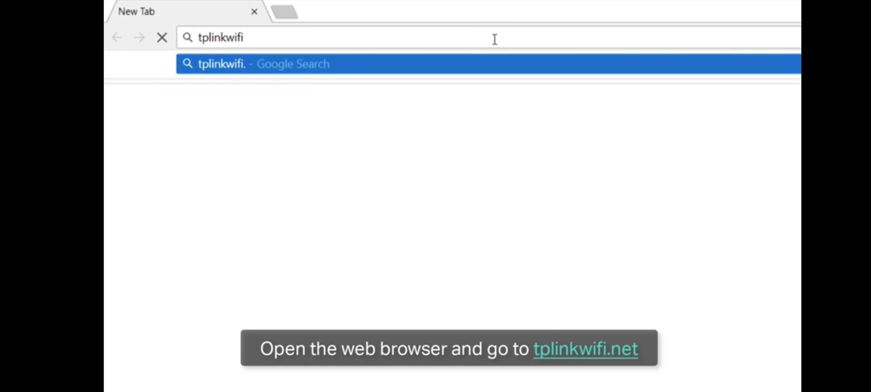
pyautogui.write('net')
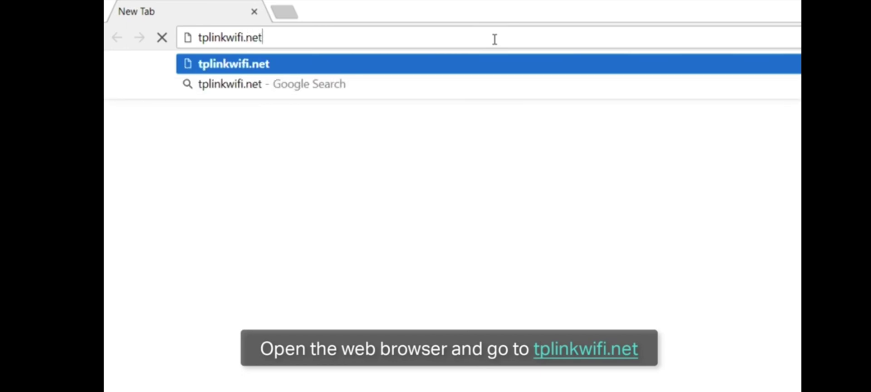
pyautogui.press('Return')
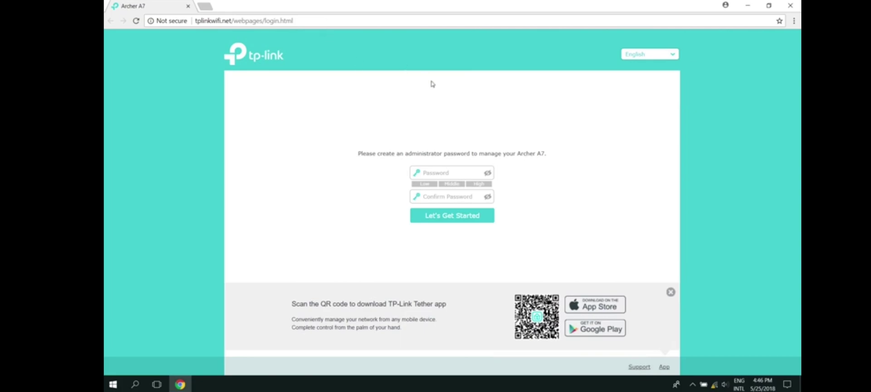
# - Enter a new administrator password in the first Password field
pyautogui.click(466, 171)
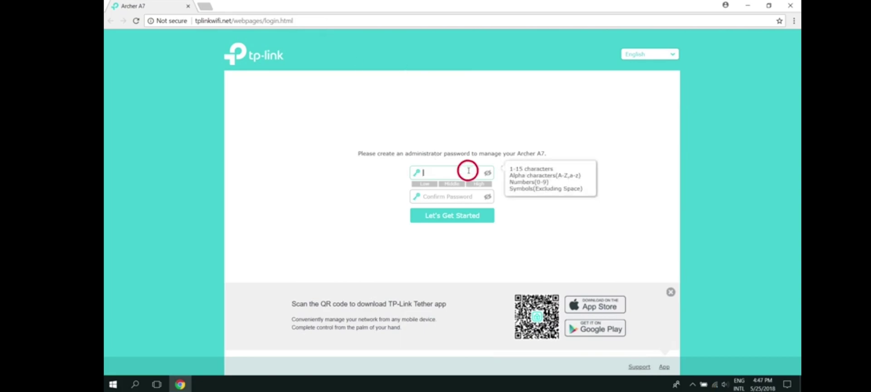
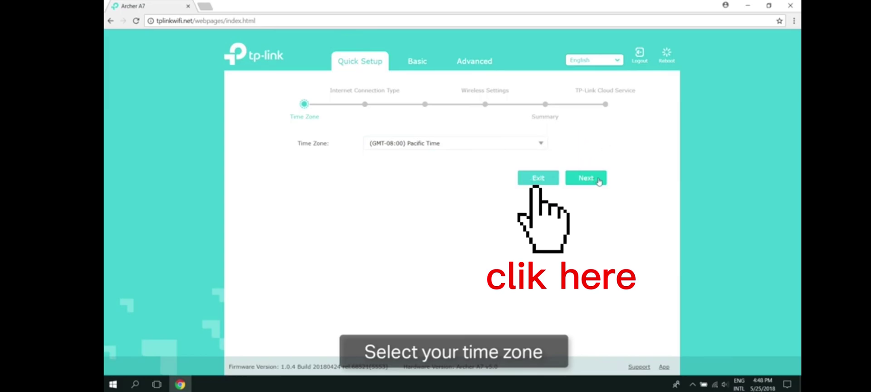
# - Accept Pacific Time, auto-detect Dynamic IP, and keep the MAC address uncloned
pyautogui.click(598, 180)
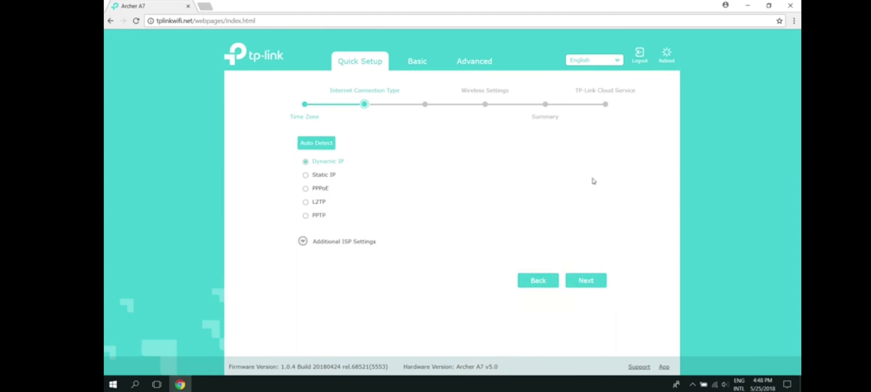
pyautogui.click(331, 145)
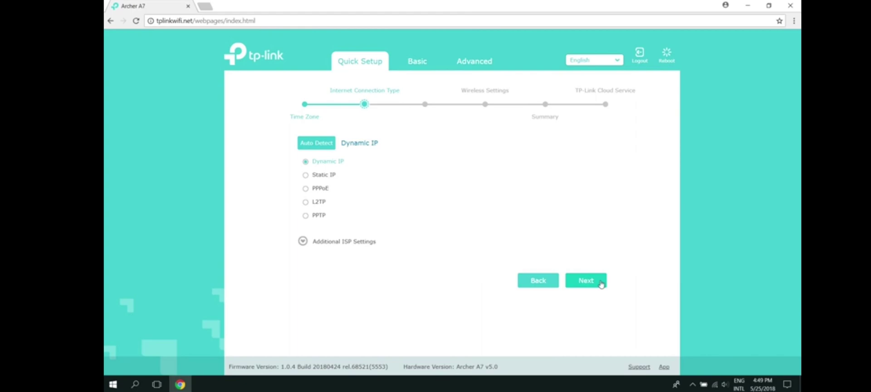
pyautogui.click(601, 284)
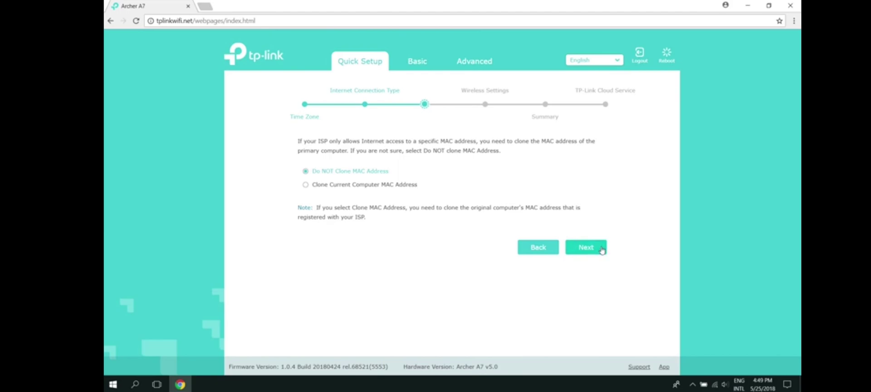
pyautogui.click(601, 250)
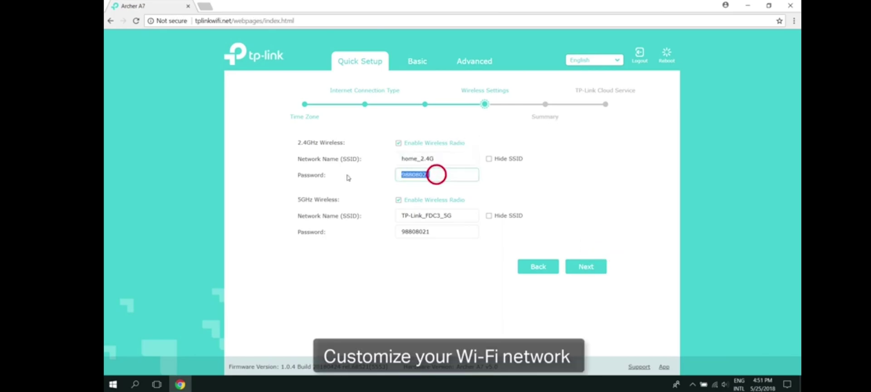
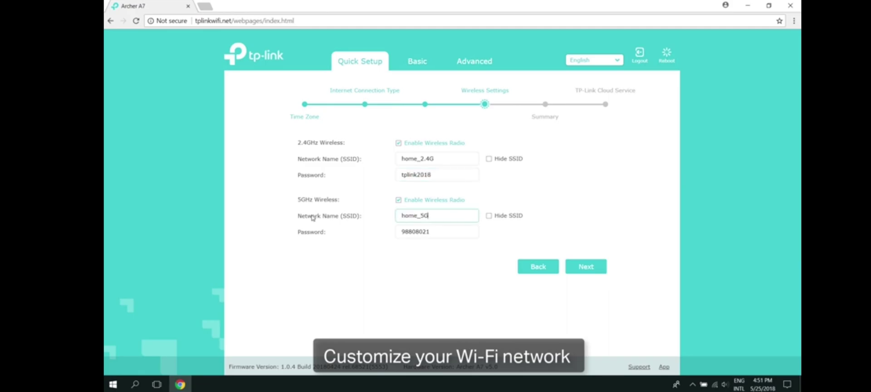
pyautogui.doubleClick(443, 232)
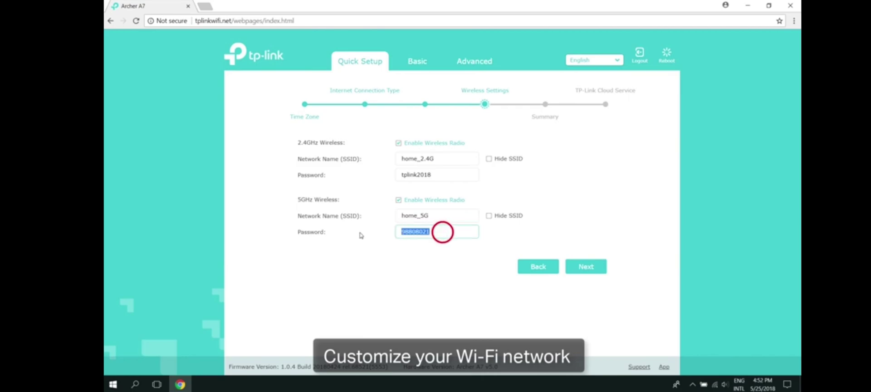
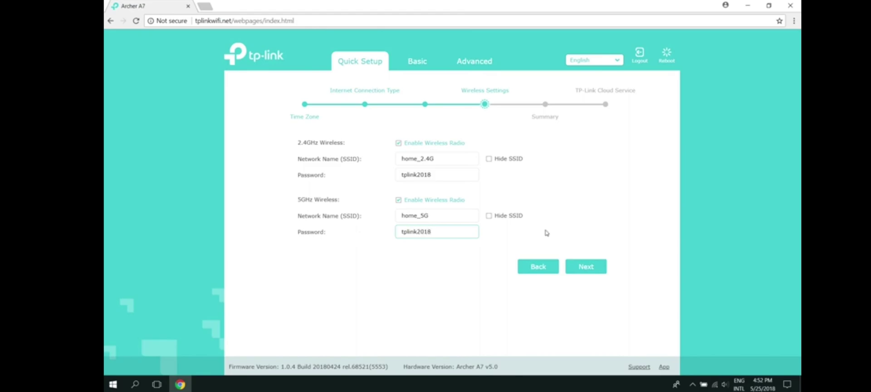
pyautogui.click(572, 229)
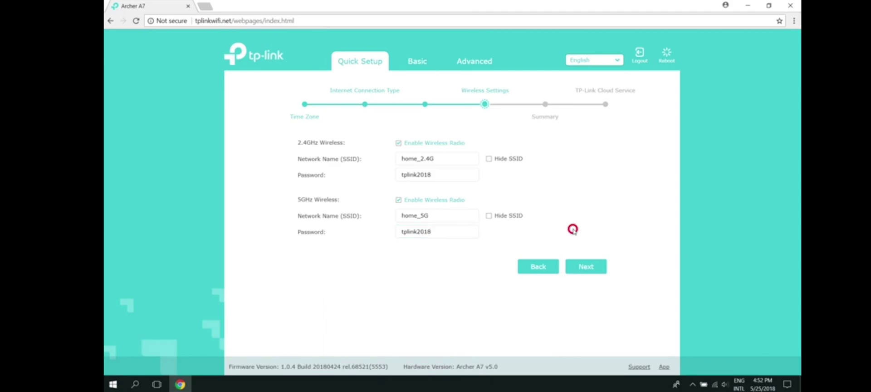
pyautogui.click(592, 268)
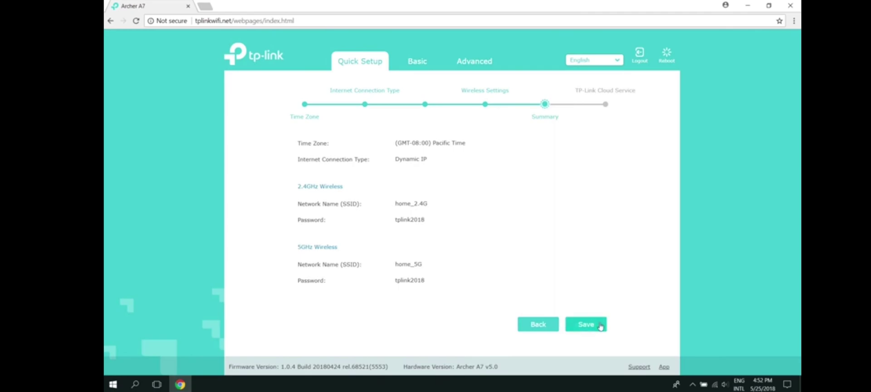
# - Save the Quick Setup summary settings to the router
pyautogui.click(600, 325)
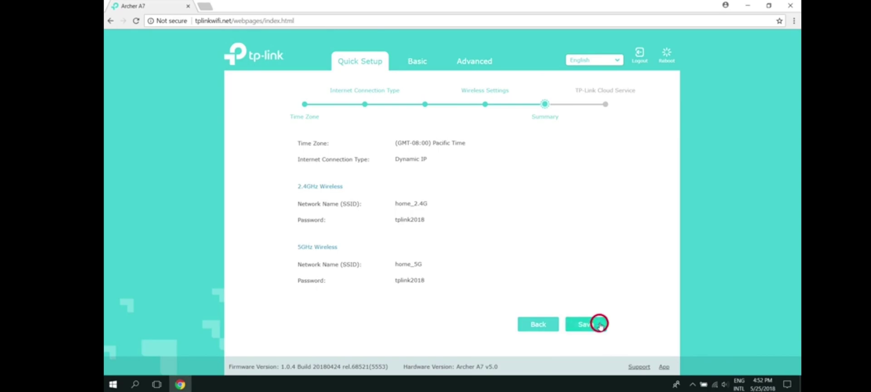